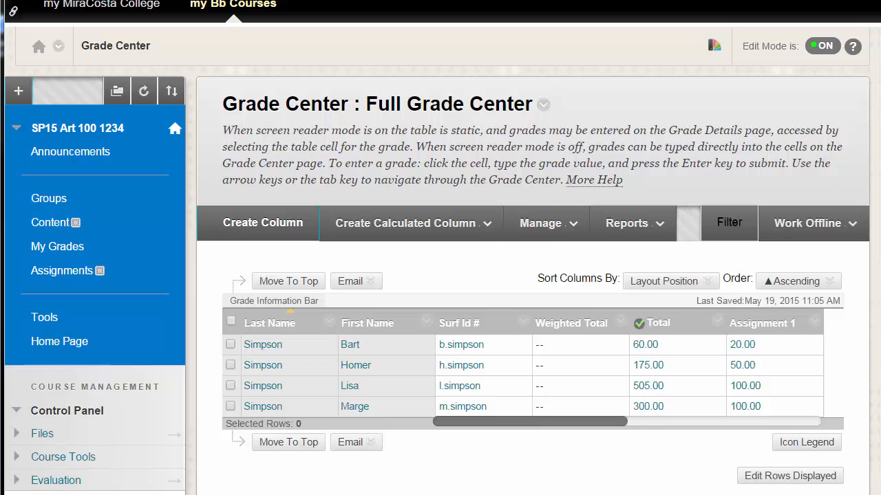
# - Reopen the Full Grade Center and collapse the course menu to widen the grade table
pyautogui.scroll(-3, 874, 234)
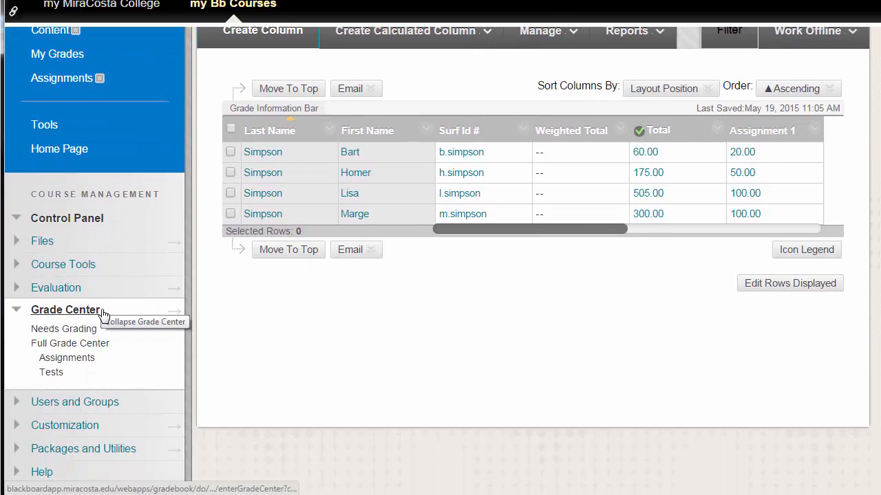
pyautogui.click(103, 351)
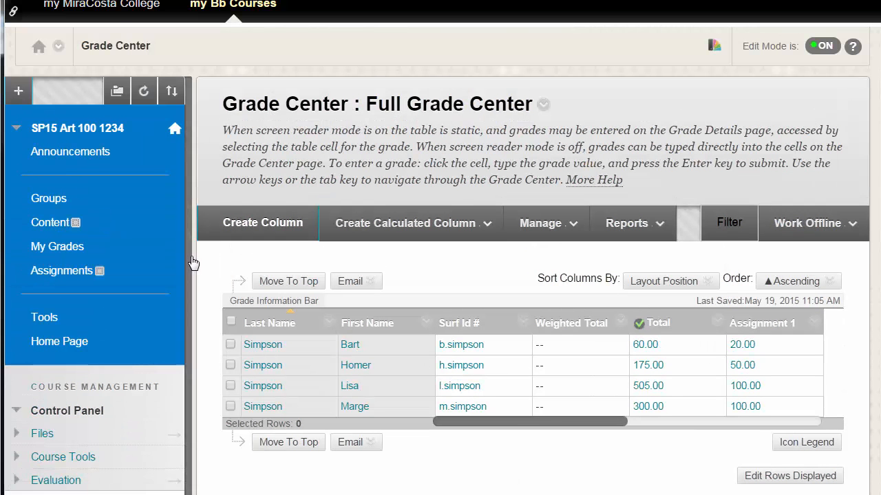
pyautogui.click(195, 262)
pyautogui.click(191, 270)
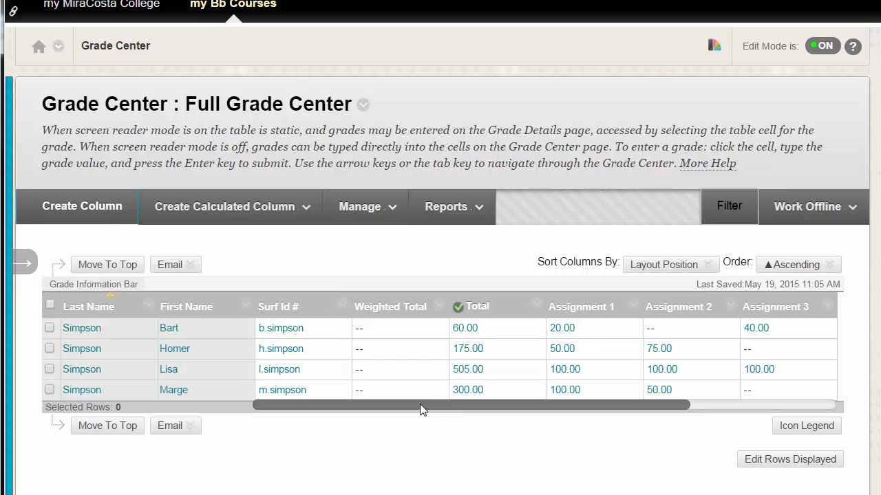
# - Open the Total column's Edit Column Information, review the Calculate as Running Total option, and submit the form
pyautogui.hscroll(2, 422, 406)
pyautogui.moveTo(427, 411); pyautogui.dragTo(368, 411)
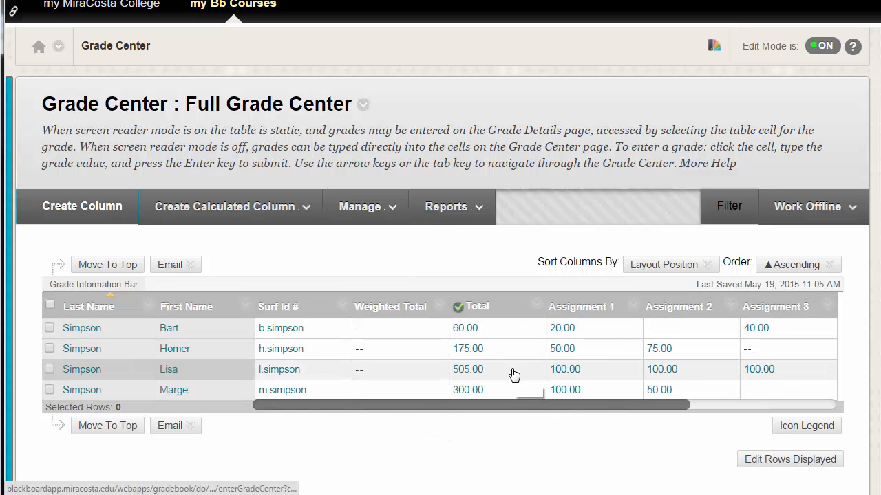
pyautogui.click(535, 307)
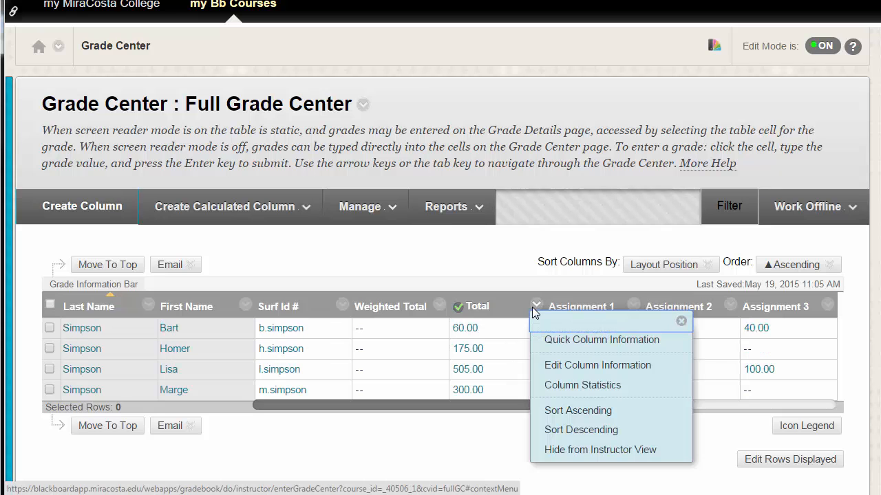
pyautogui.click(561, 367)
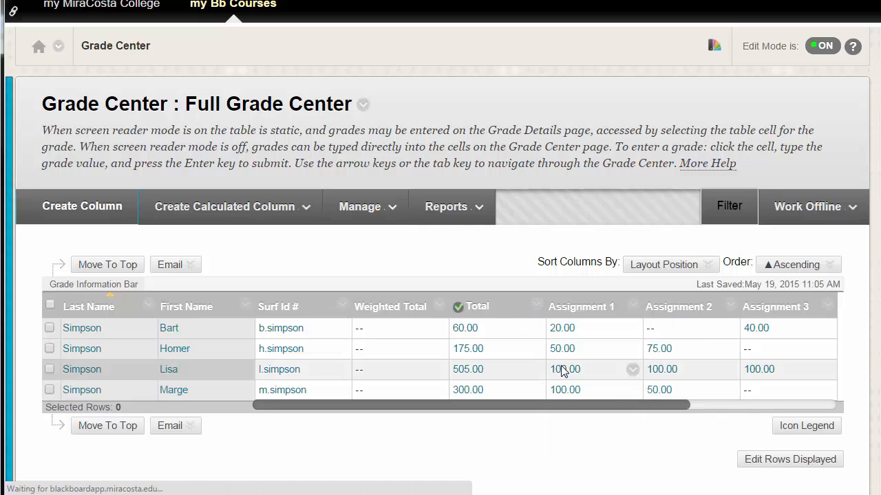
pyautogui.scroll(-2, 571, 373)
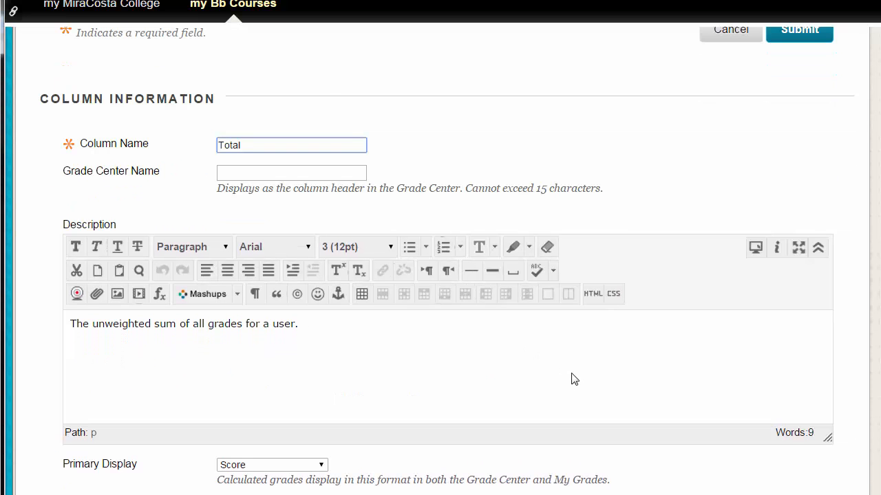
pyautogui.scroll(-3, 572, 385)
pyautogui.scroll(-3, 570, 394)
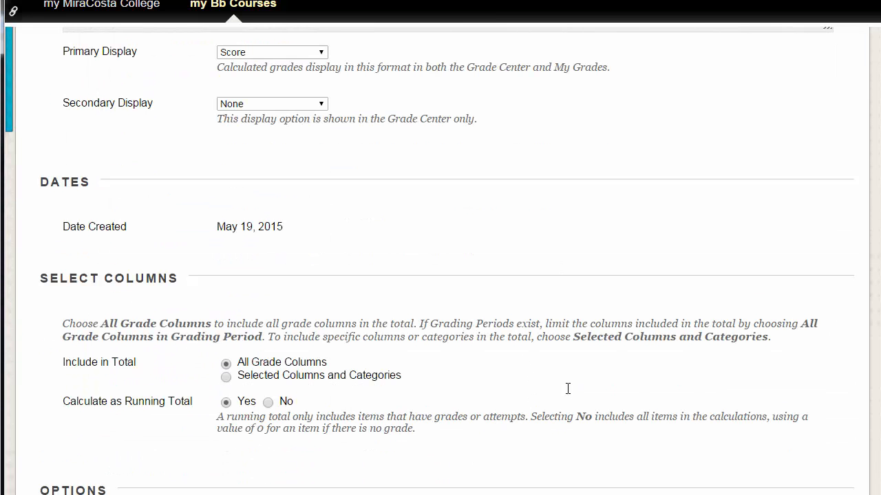
pyautogui.scroll(-2, 568, 389)
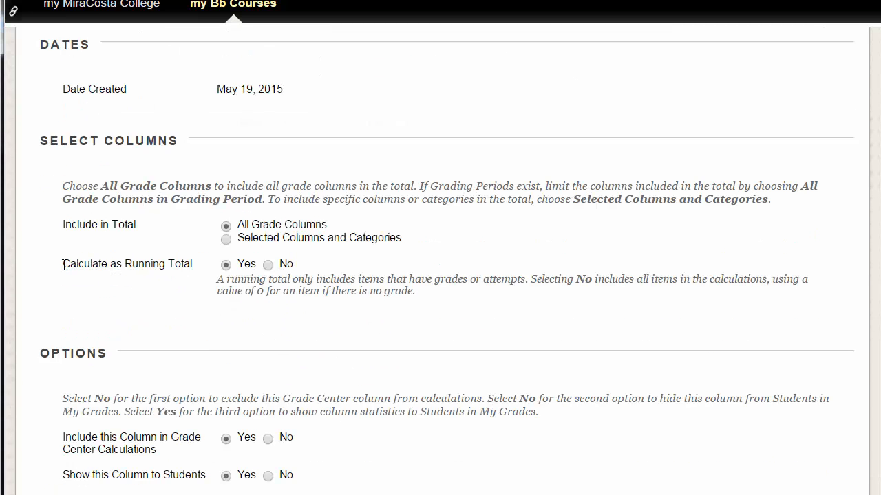
pyautogui.moveTo(64, 265); pyautogui.dragTo(196, 267)
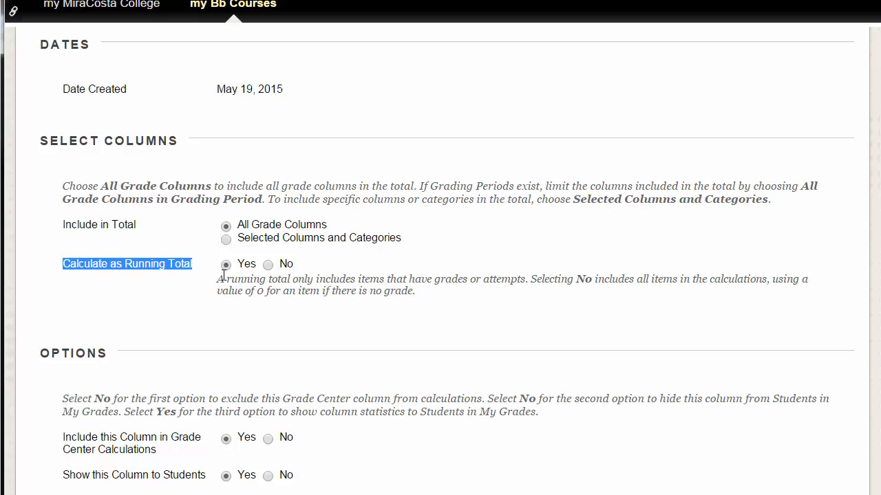
pyautogui.scroll(-1, 706, 372)
pyautogui.scroll(-2, 707, 372)
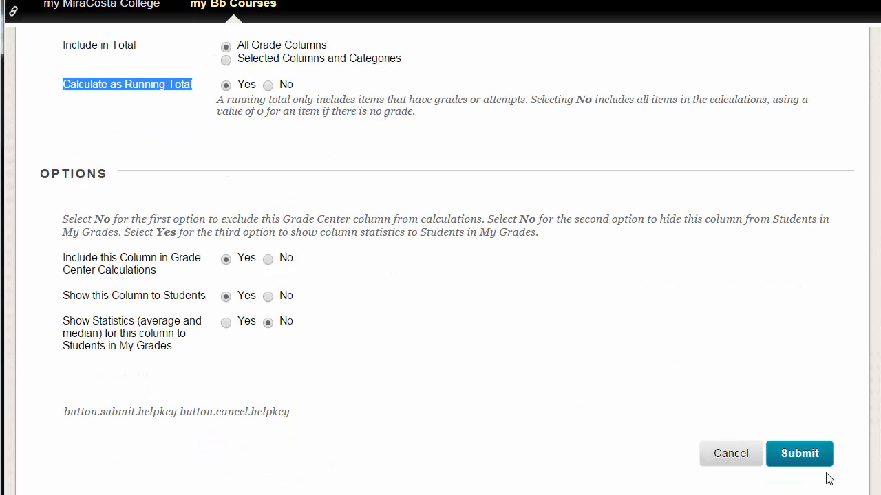
pyautogui.click(805, 466)
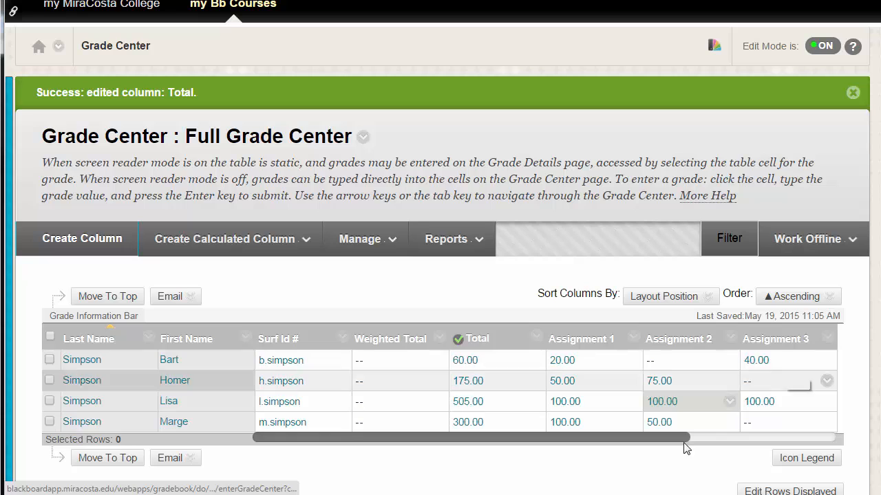
# - Enter a grade of 0 for Bart's empty Assignment 2 cell
pyautogui.moveTo(674, 437); pyautogui.dragTo(759, 438)
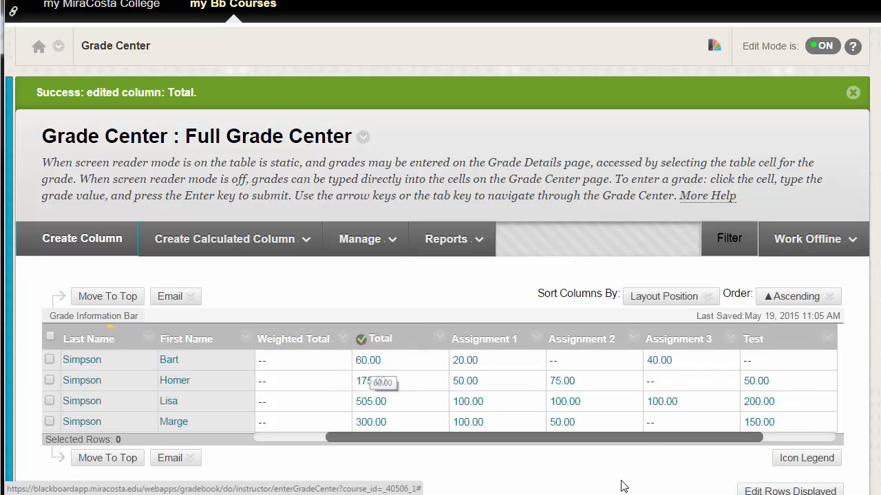
pyautogui.click(578, 370)
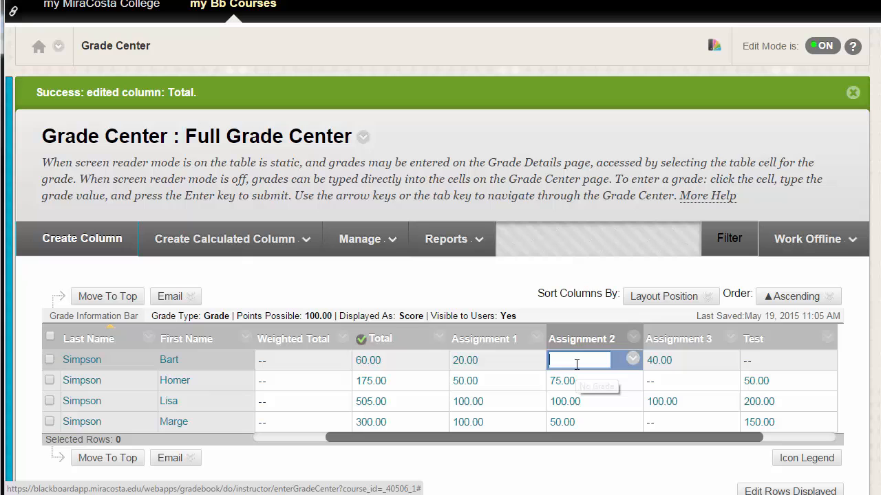
pyautogui.click(372, 364)
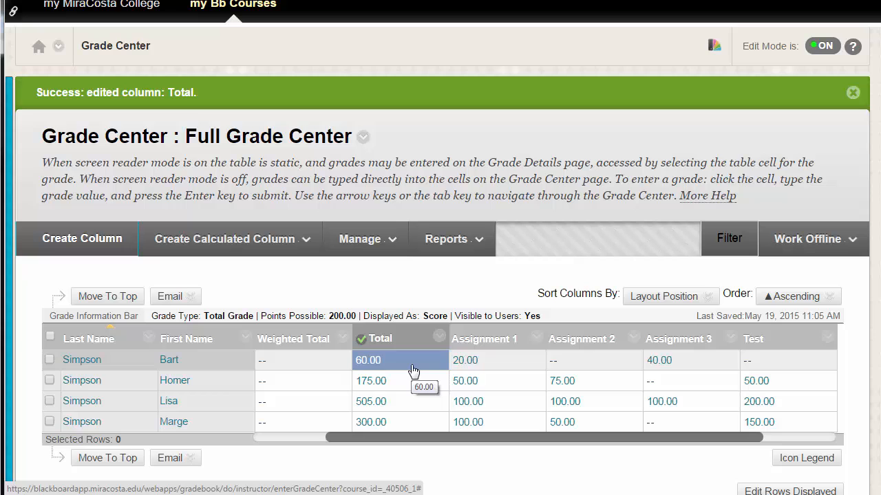
pyautogui.click(576, 361)
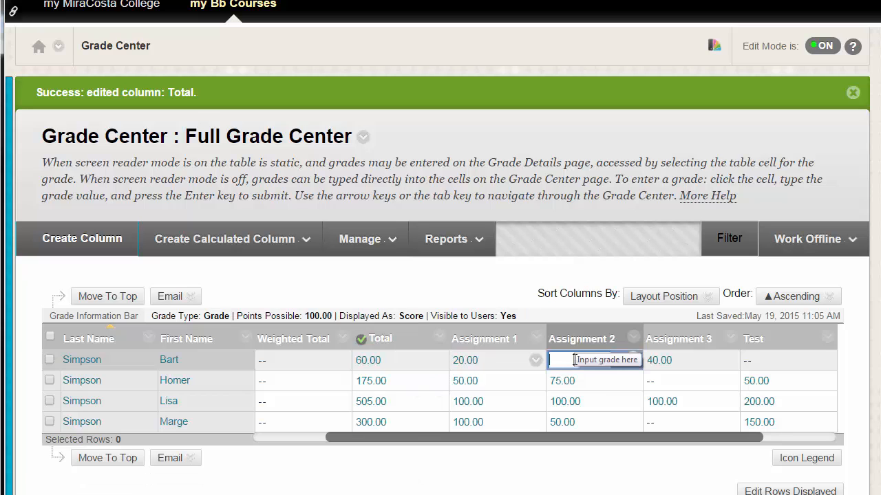
pyautogui.write('0')
pyautogui.press('Return')
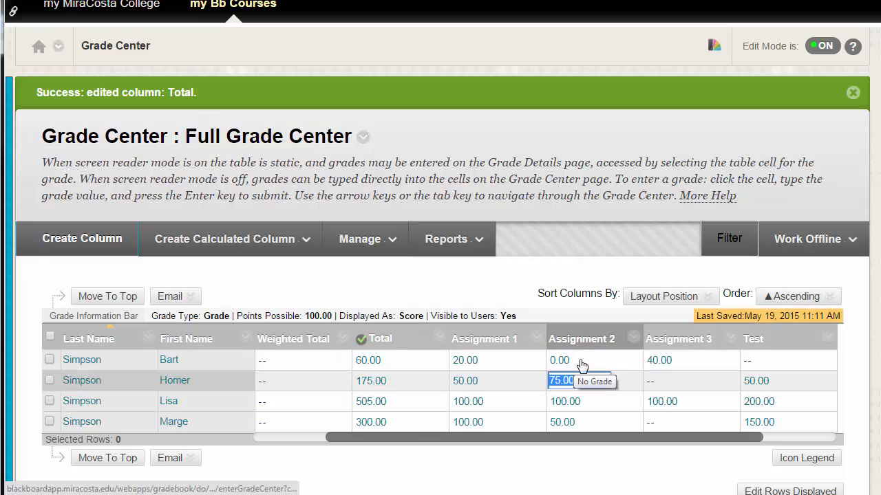
# - Enter 0 for Homer's and Marge's empty Assignment 3 cells and Bart's empty Test cell
pyautogui.click(687, 384)
pyautogui.write('0')
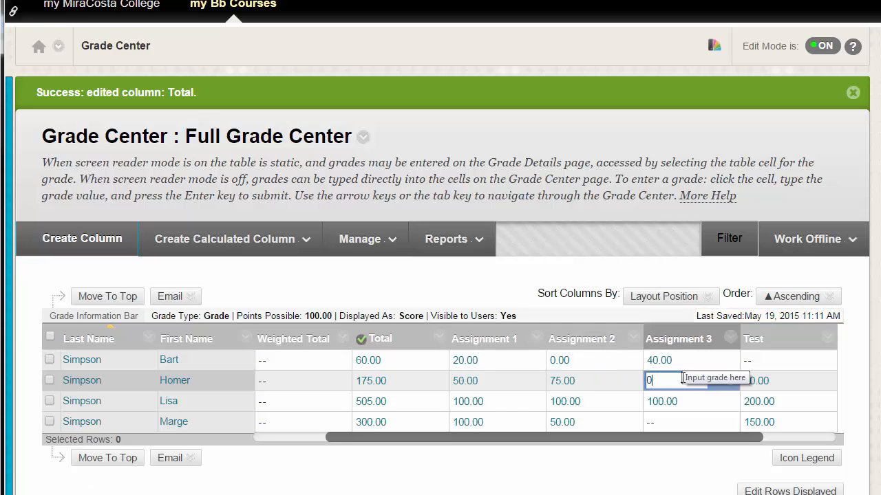
pyautogui.press('Return')
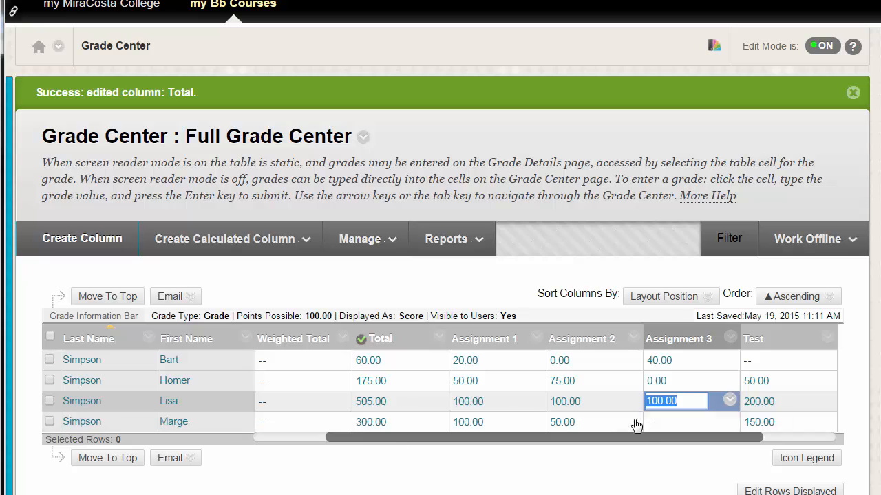
pyautogui.click(678, 427)
pyautogui.write('0')
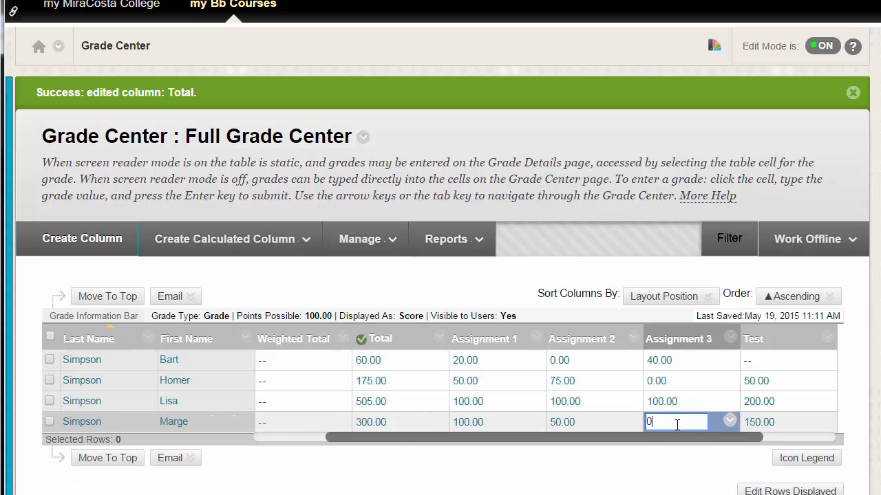
pyautogui.press('Return')
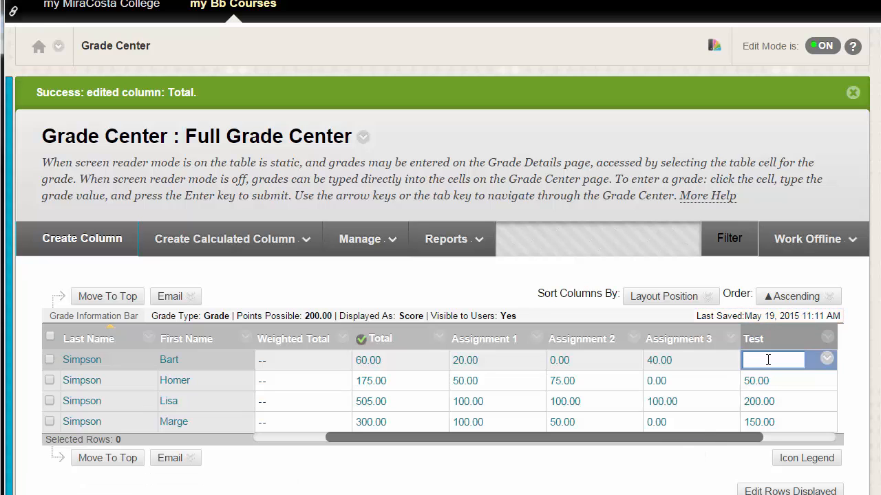
pyautogui.write('0')
pyautogui.press('Return')
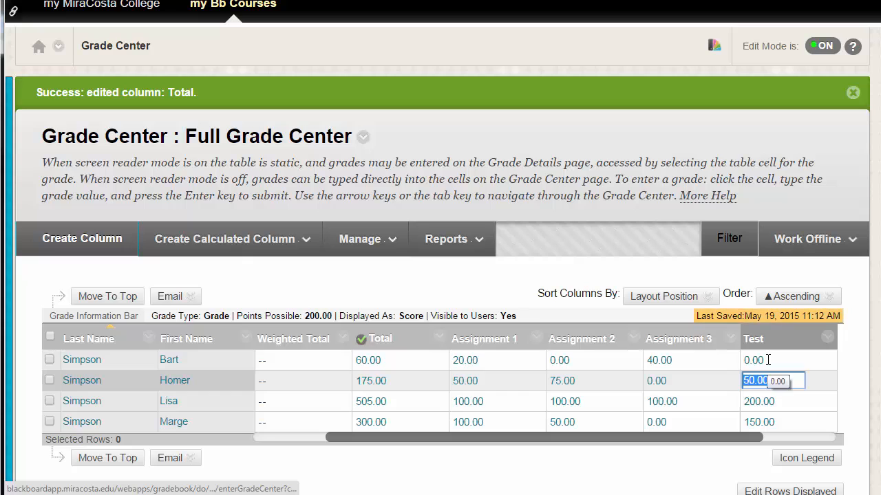
# - Open the grade details for Bart's Assignment 2 and clear that attempt
pyautogui.click(379, 365)
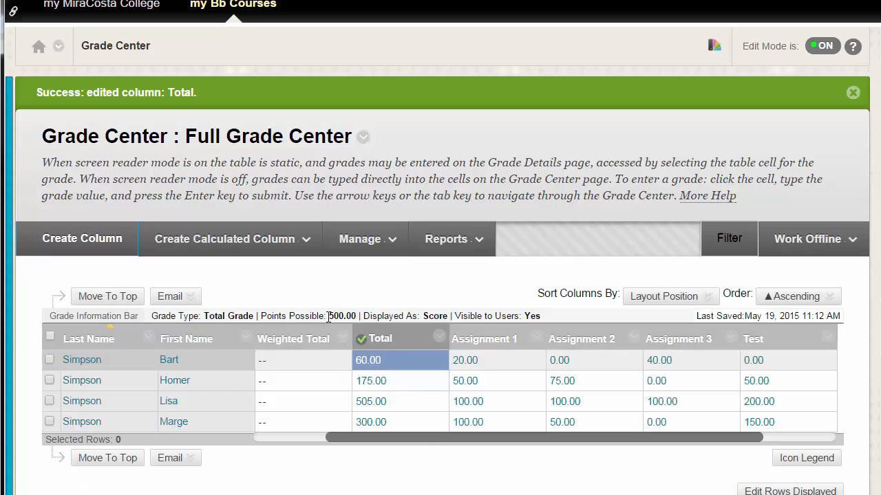
pyautogui.moveTo(260, 320); pyautogui.dragTo(337, 320)
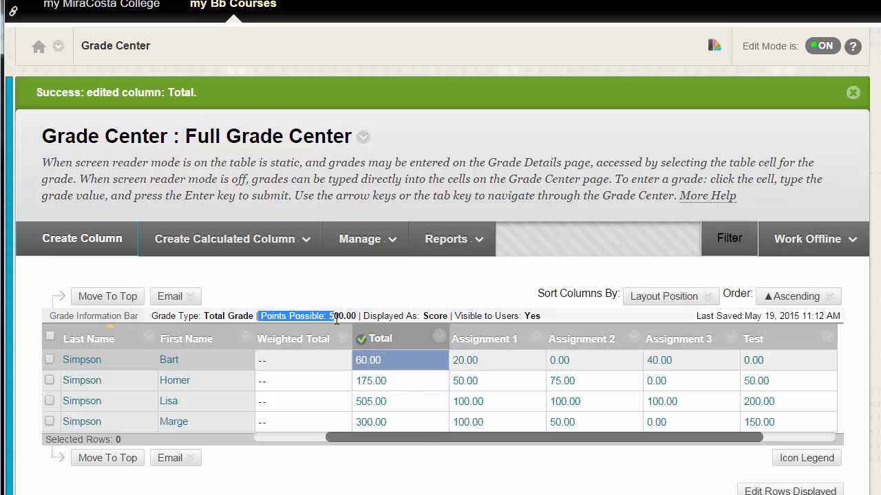
pyautogui.click(352, 315)
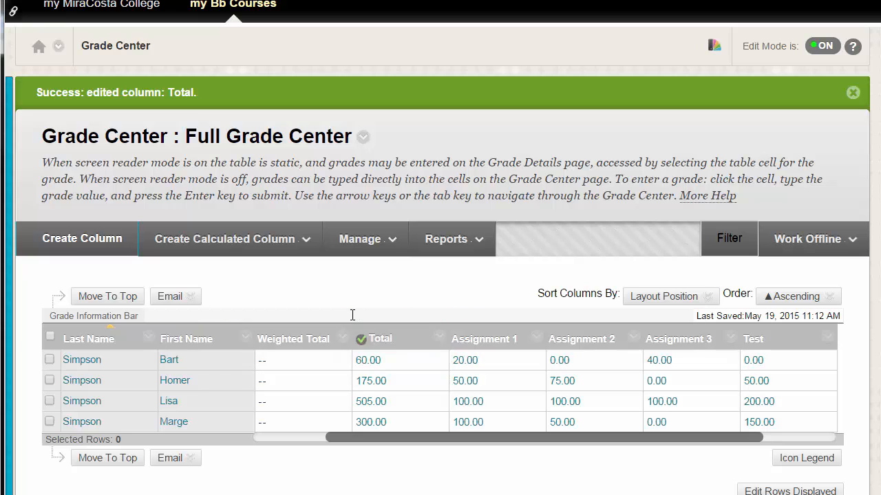
pyautogui.click(389, 386)
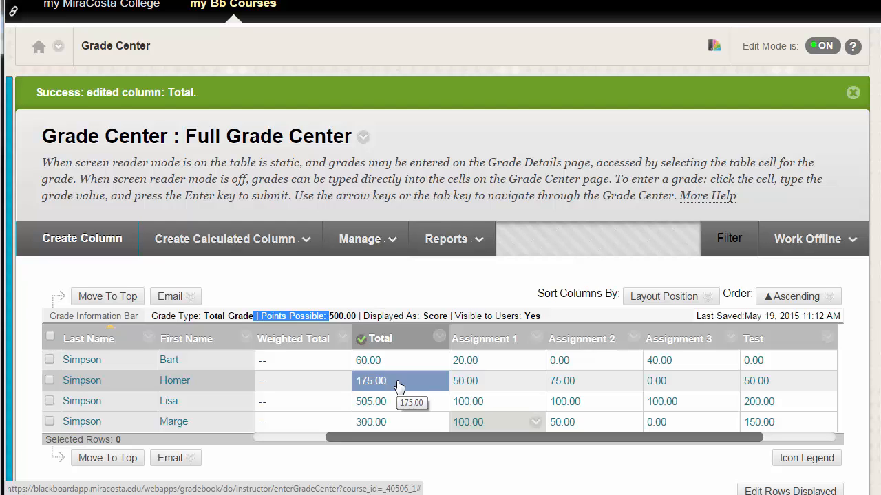
pyautogui.click(367, 238)
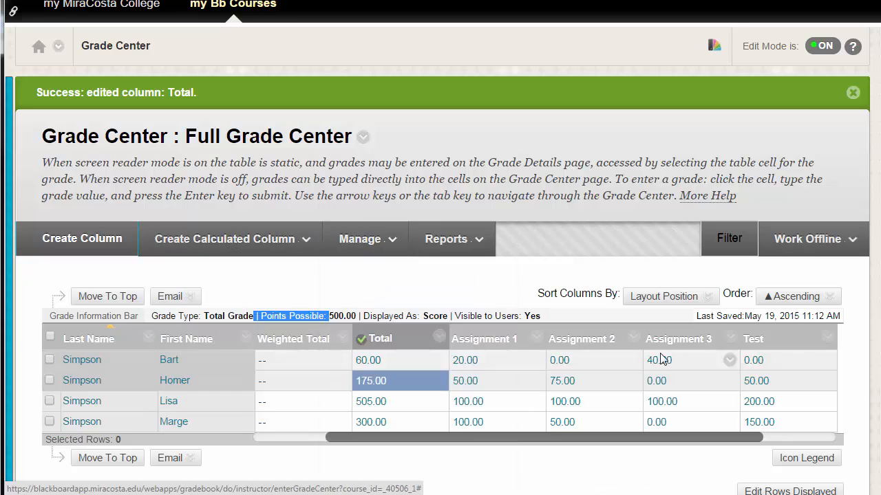
pyautogui.click(633, 362)
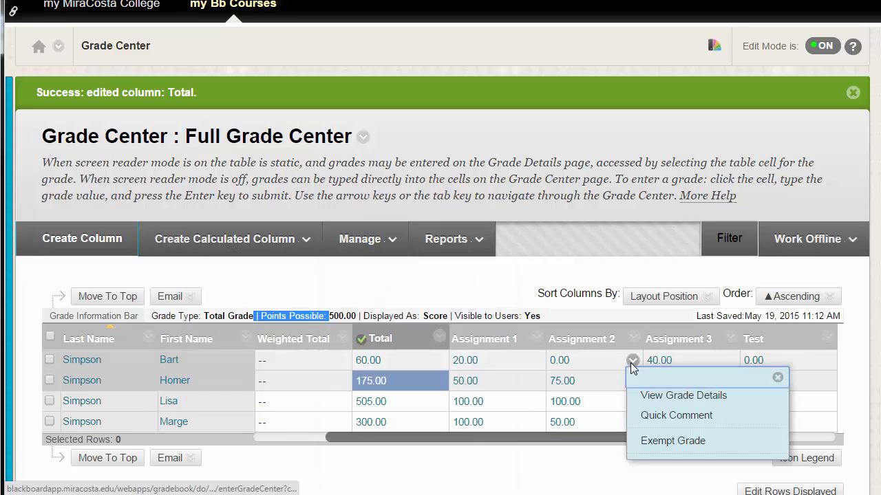
pyautogui.click(653, 396)
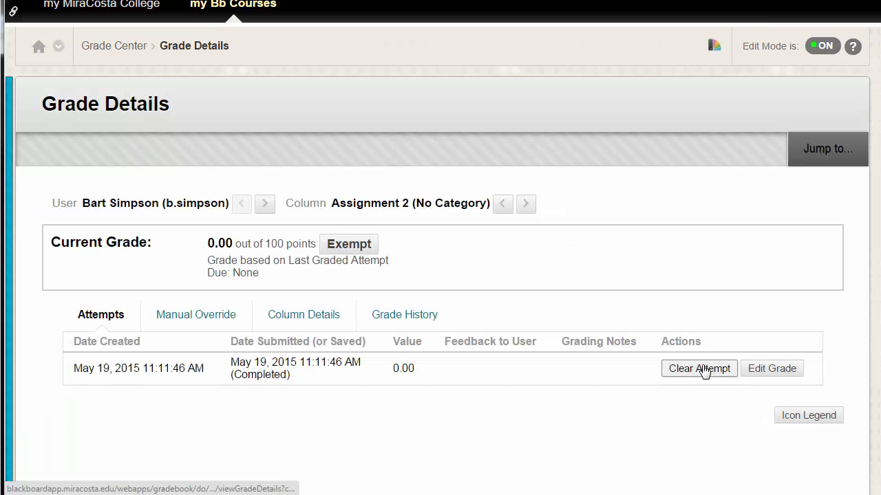
pyautogui.click(699, 369)
pyautogui.click(496, 20)
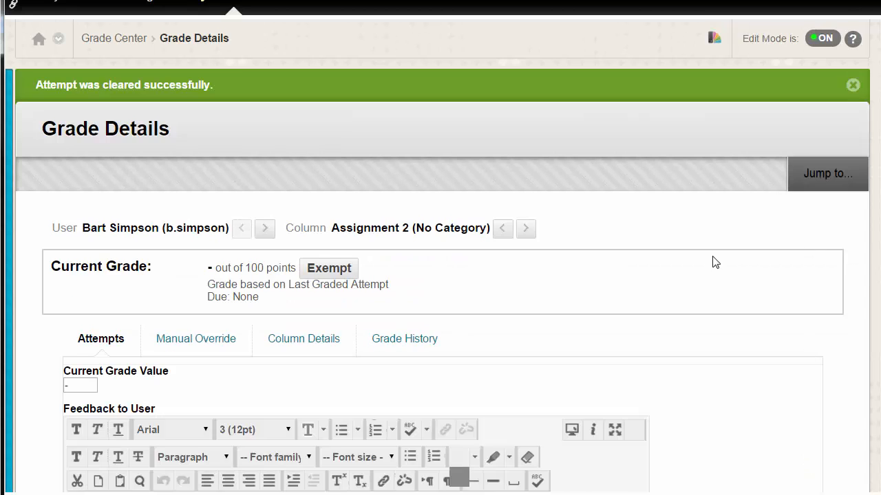
# - Return to the Full Grade Center and select Bart's Total cell to review the Total column's information
pyautogui.scroll(-1, 692, 242)
pyautogui.scroll(2, 691, 242)
pyautogui.click(109, 39)
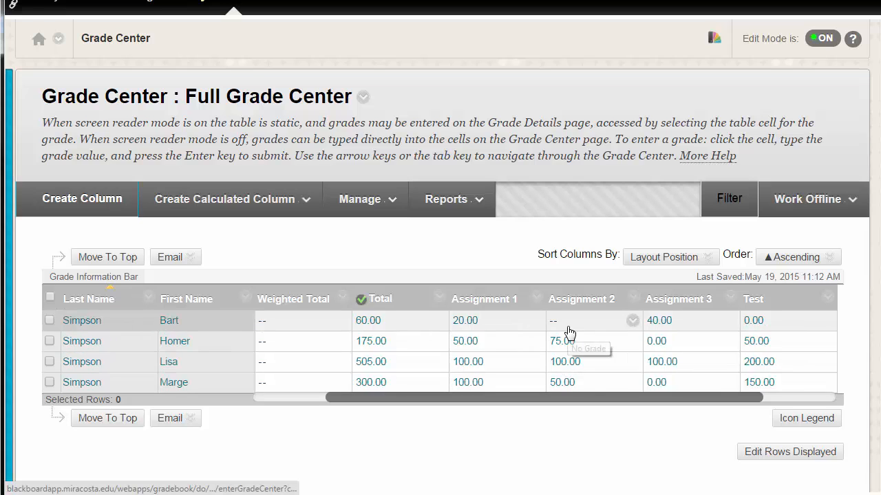
pyautogui.click(383, 327)
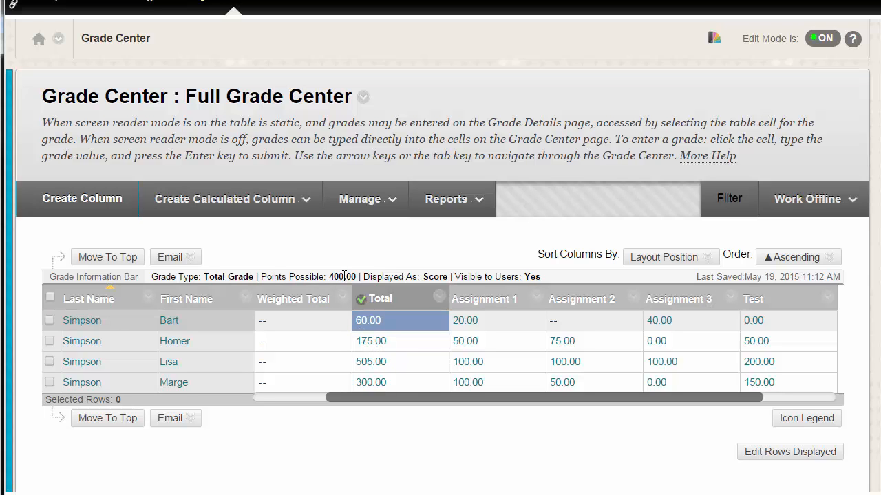
# - Edit the Total column's information, set Calculate as Running Total to No, and submit the change
pyautogui.click(439, 298)
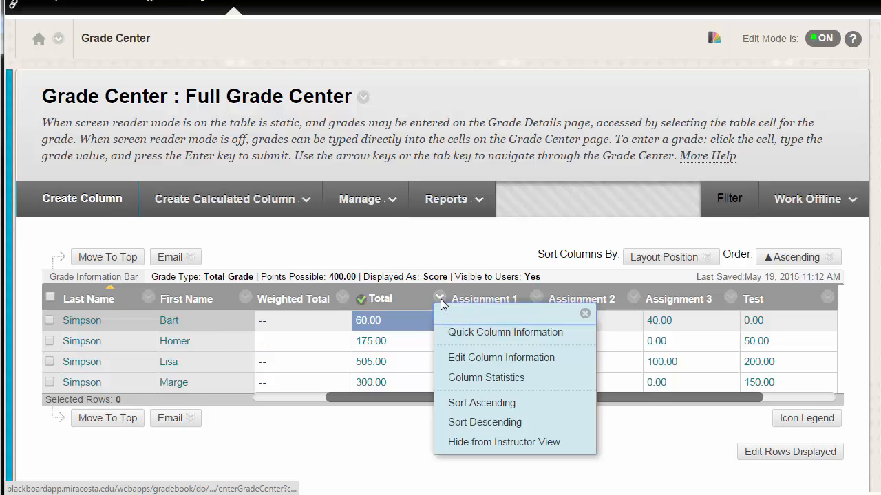
pyautogui.click(477, 357)
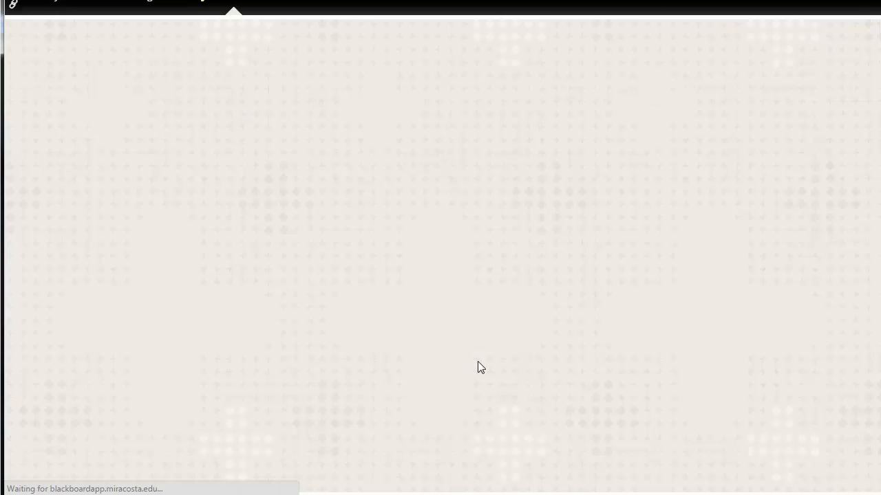
pyautogui.scroll(-8, 505, 385)
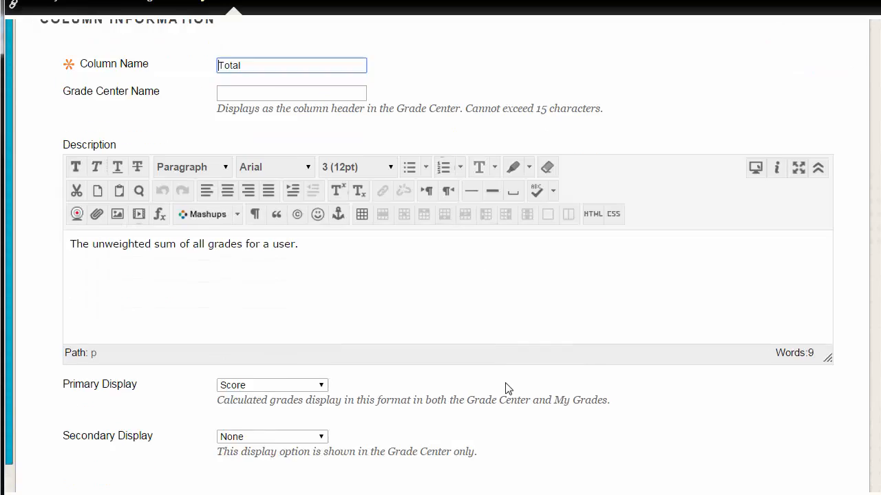
pyautogui.scroll(-5, 506, 389)
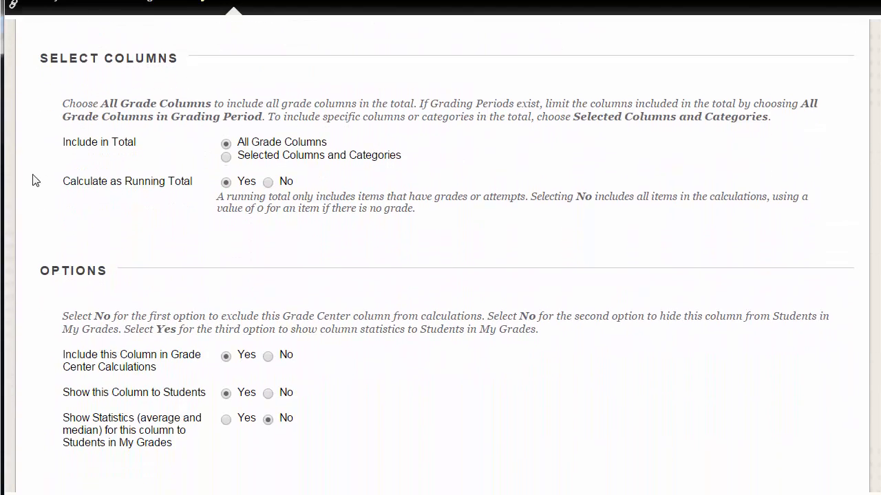
pyautogui.click(270, 183)
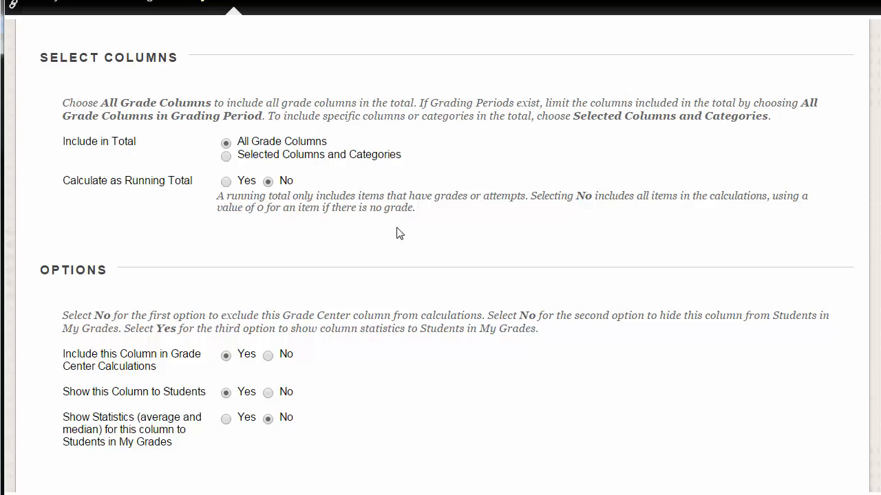
pyautogui.click(586, 210)
pyautogui.moveTo(572, 198); pyautogui.dragTo(803, 204)
pyautogui.scroll(15, 806, 400)
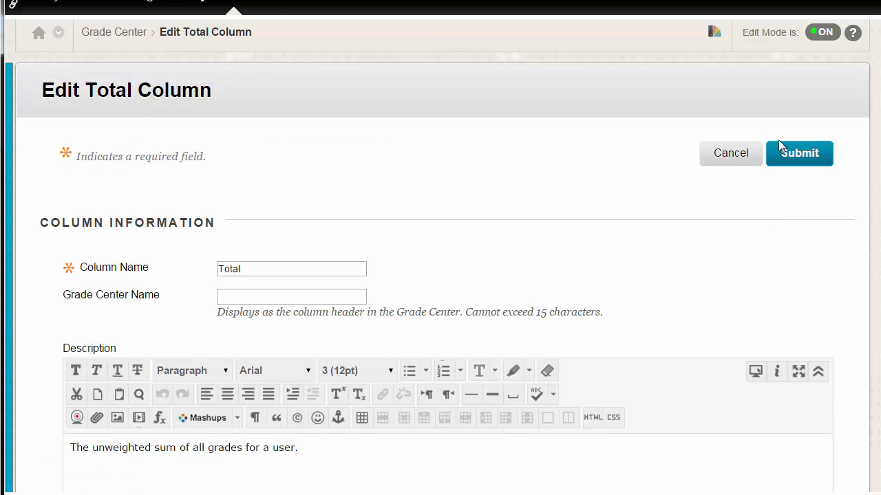
pyautogui.click(786, 159)
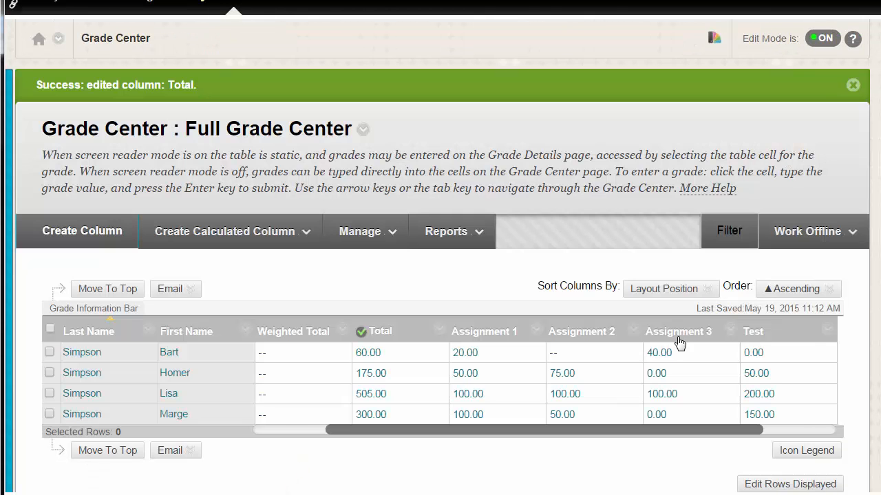
# - Review the Total column's information and scroll the grade table to show the Extra Credit column
pyautogui.click(383, 362)
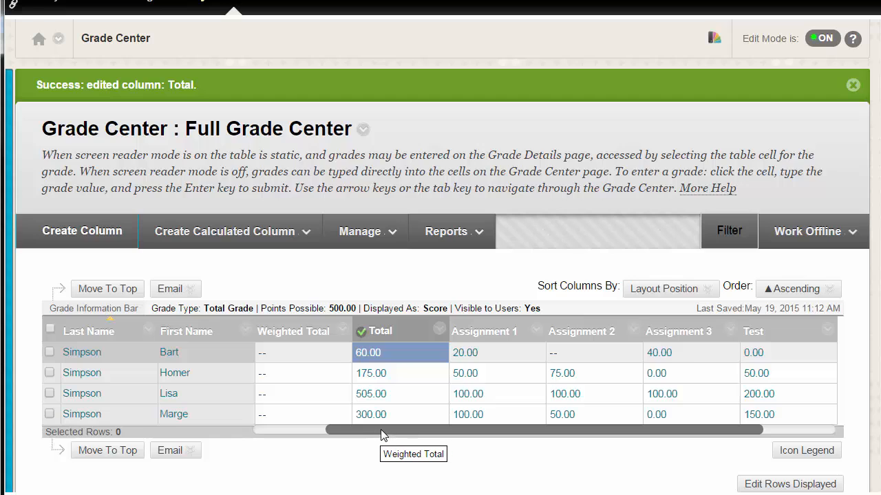
pyautogui.moveTo(382, 432); pyautogui.dragTo(428, 431)
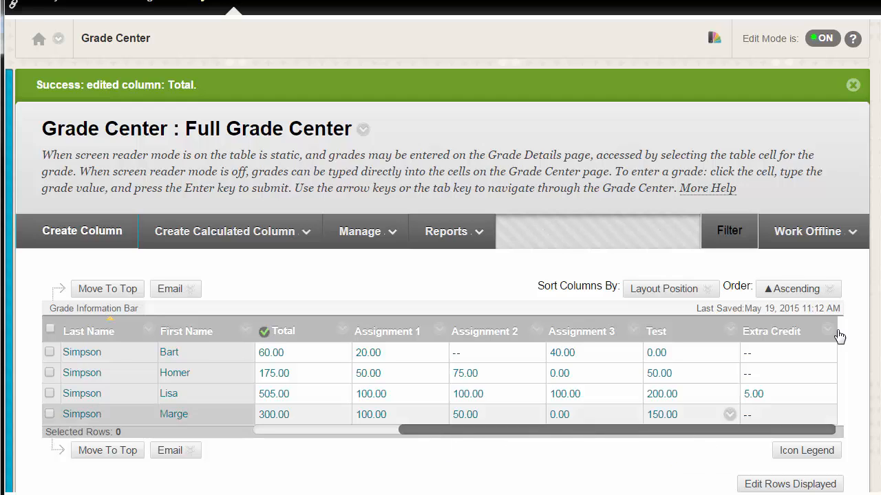
# - Download the Full Grade Center as a tab-delimited file and save it to the Desktop
pyautogui.click(835, 241)
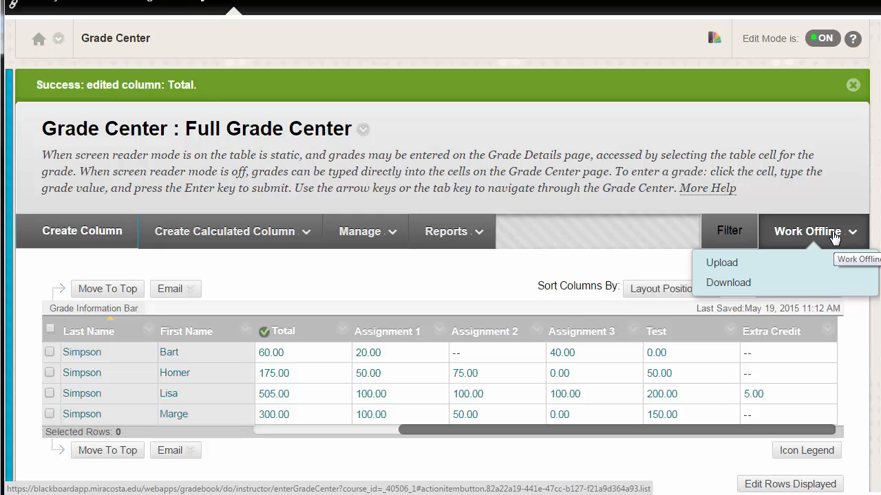
pyautogui.click(801, 282)
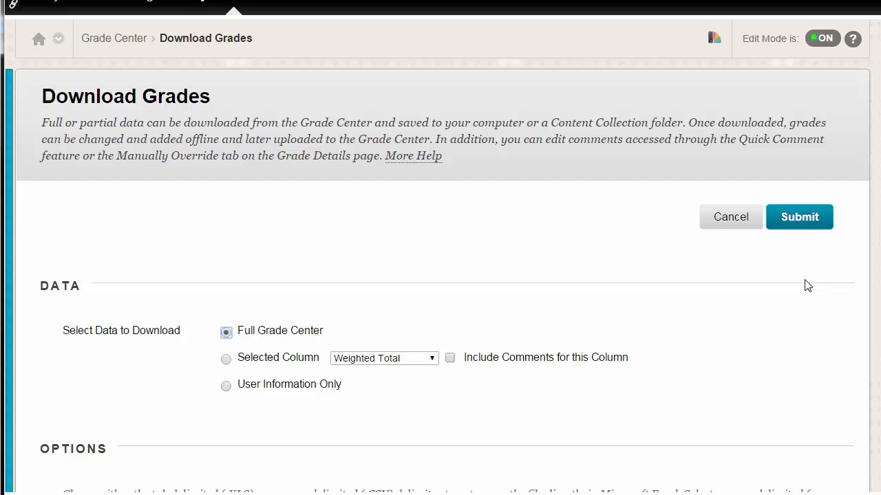
pyautogui.scroll(-3, 794, 307)
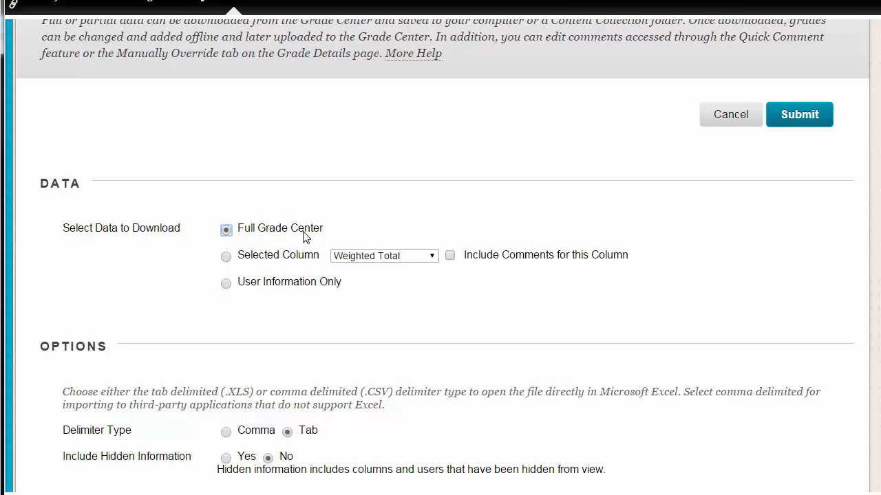
pyautogui.scroll(-4, 576, 374)
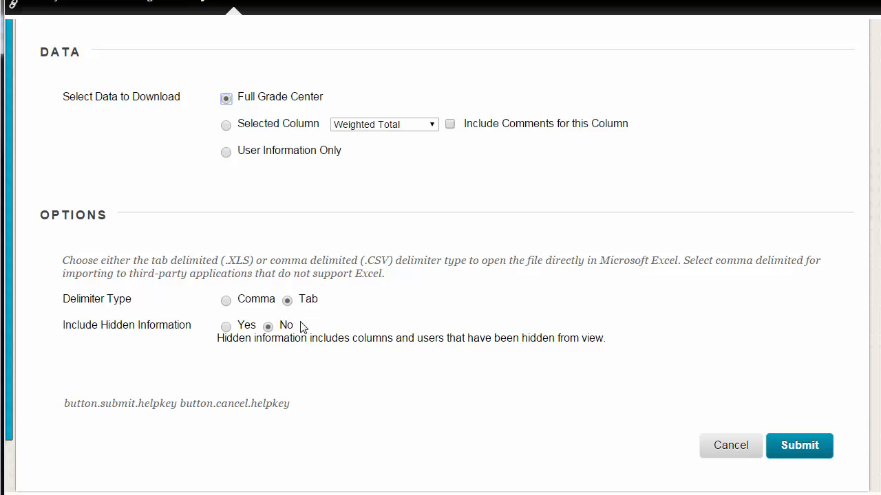
pyautogui.click(798, 449)
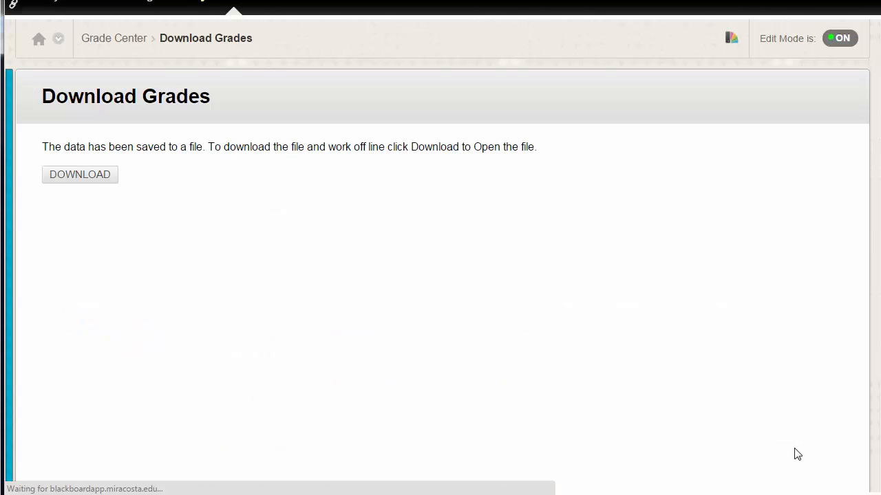
pyautogui.click(84, 177)
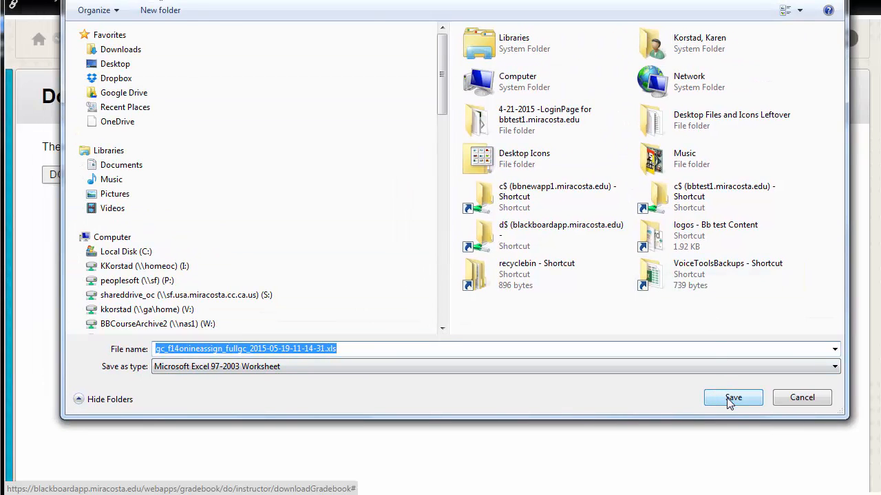
pyautogui.click(135, 64)
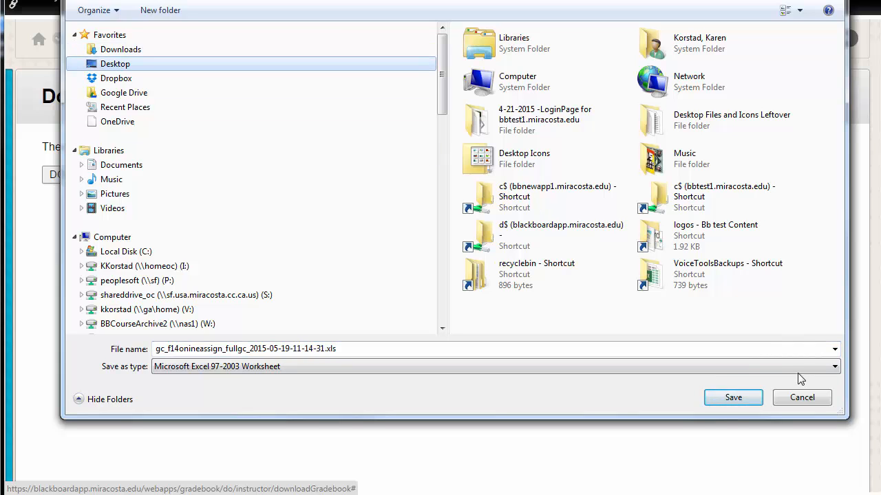
pyautogui.click(725, 397)
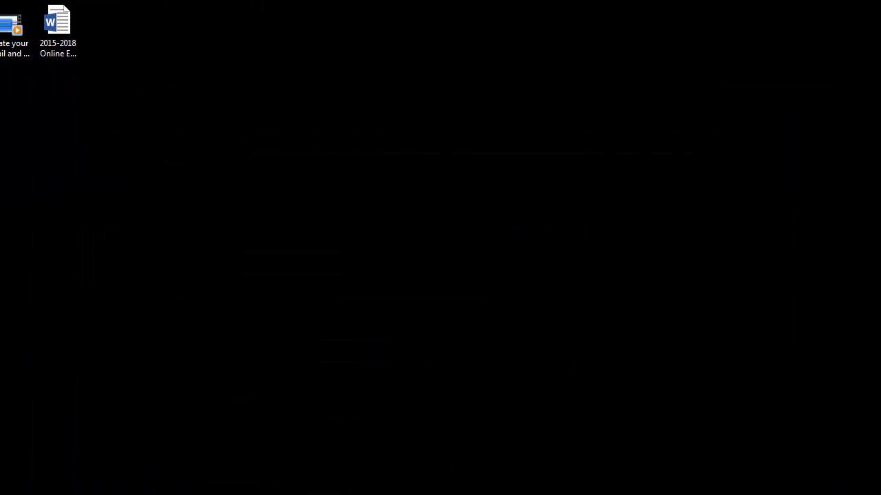
# - Switch to the Desktop and open the downloaded grades spreadsheet in Excel, accepting the file format prompt
pyautogui.moveTo(369, 383); pyautogui.dragTo(474, 189)
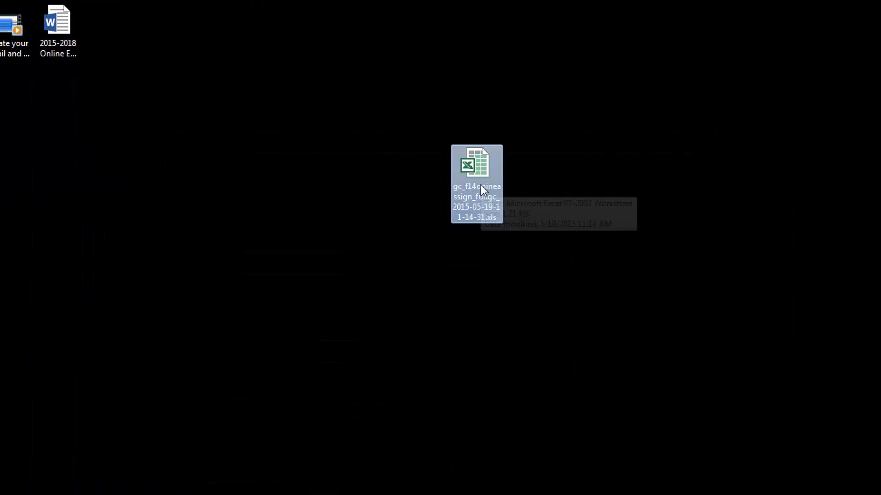
pyautogui.doubleClick(481, 191)
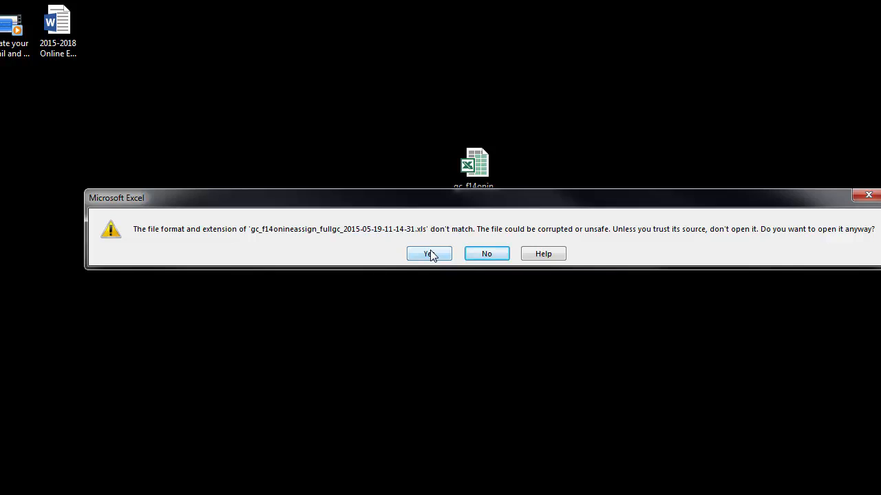
pyautogui.click(430, 254)
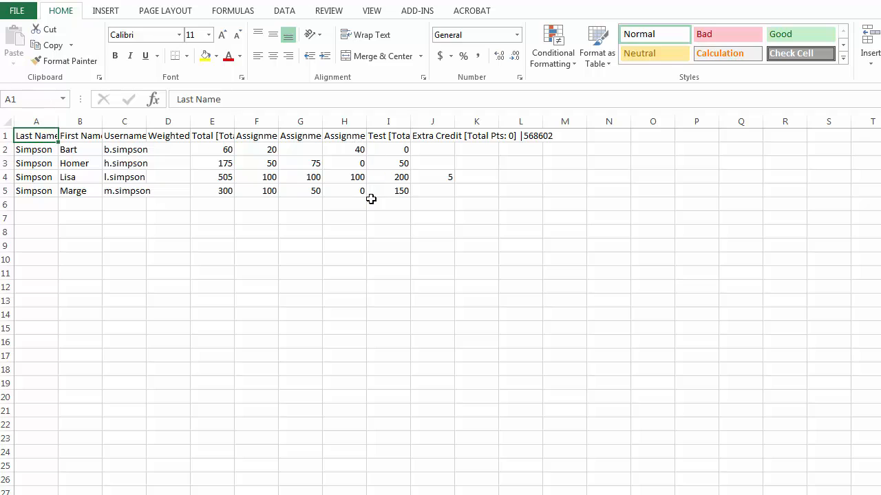
# - Autofit the widths of the Assignment 3, Test and Assignment 2 columns
pyautogui.doubleClick(367, 122)
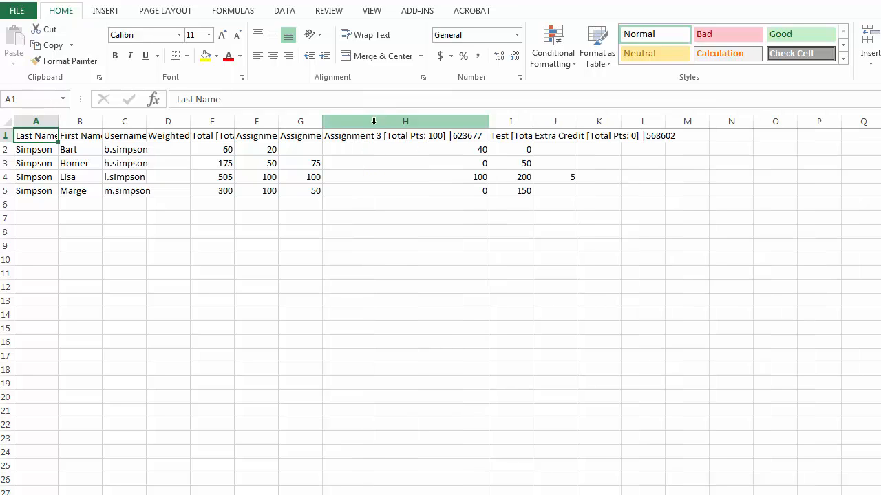
pyautogui.doubleClick(535, 123)
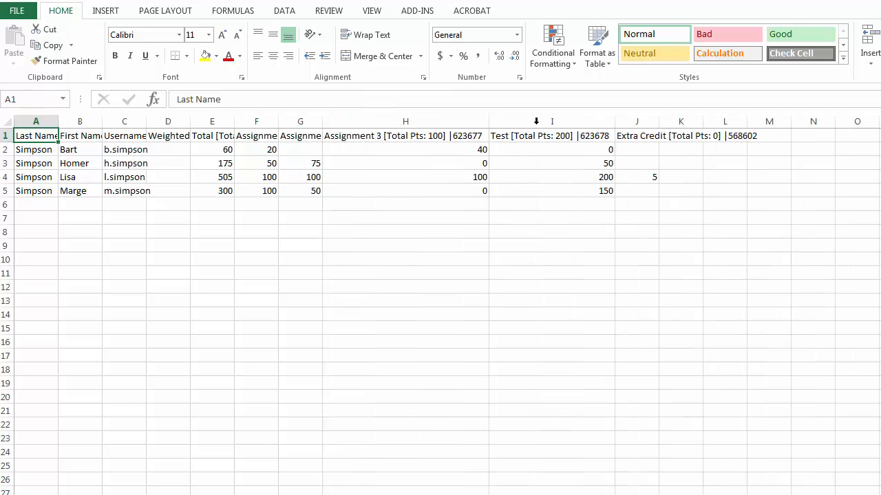
pyautogui.doubleClick(323, 121)
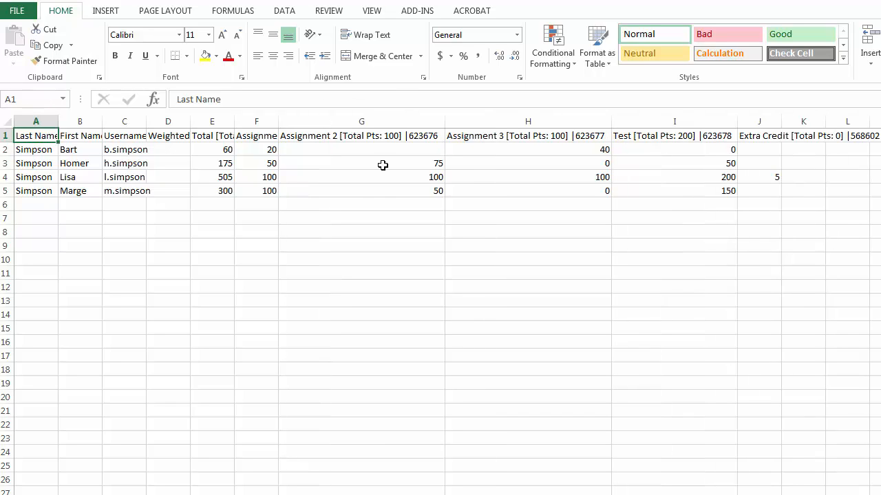